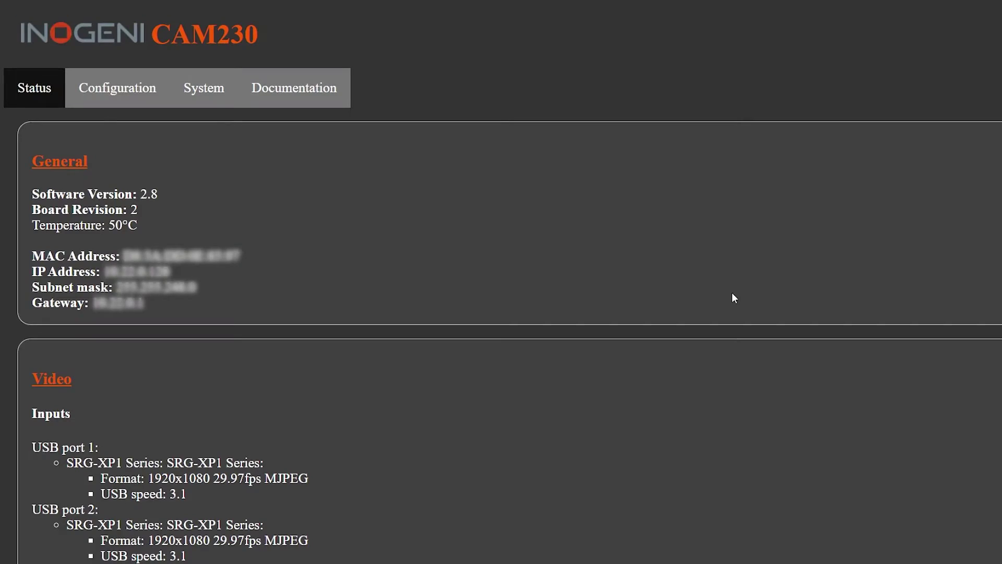
- Generate a new CAM230 REST API access token on the System page and paste it into Notepad
click(203, 86)
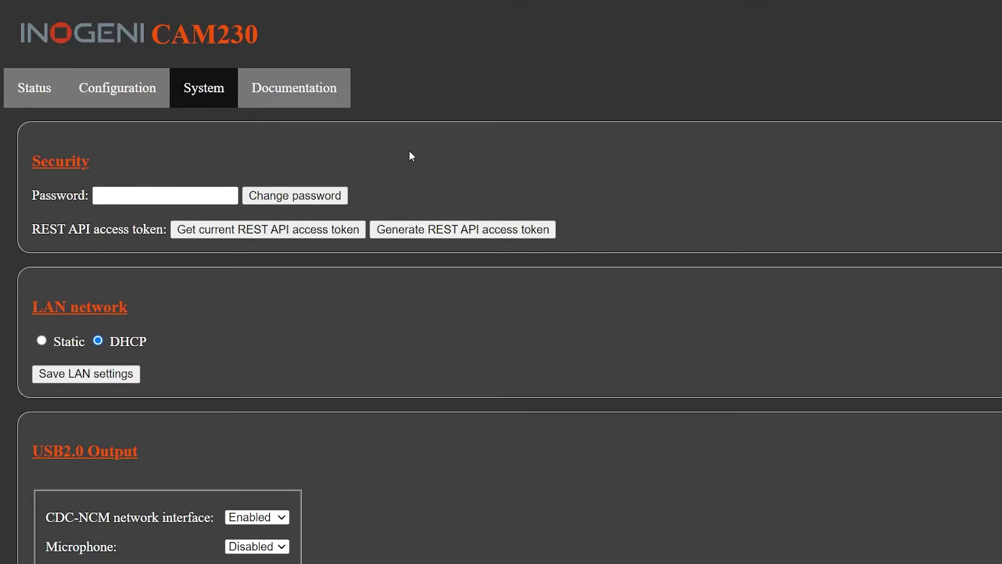
click(428, 234)
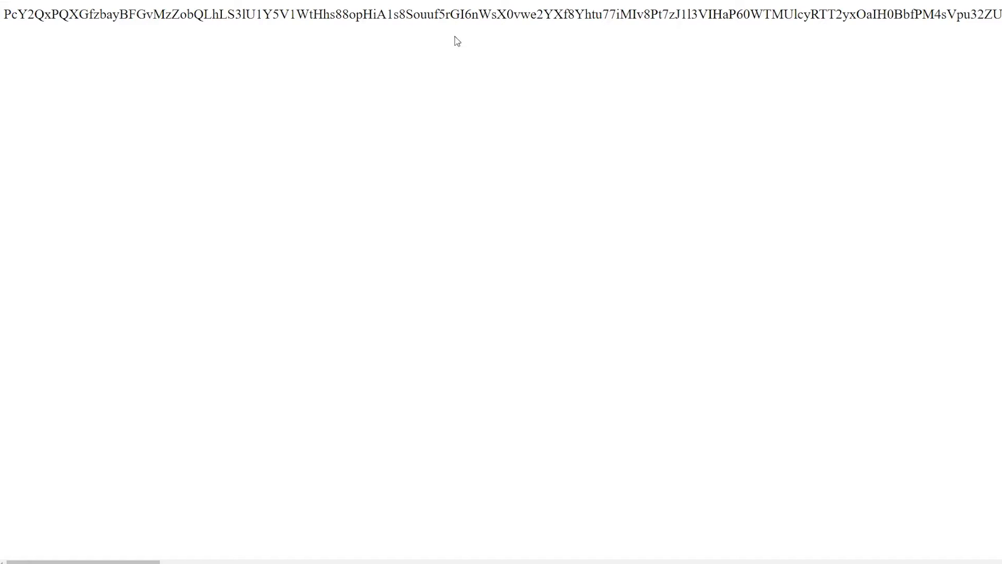
double_click(456, 18)
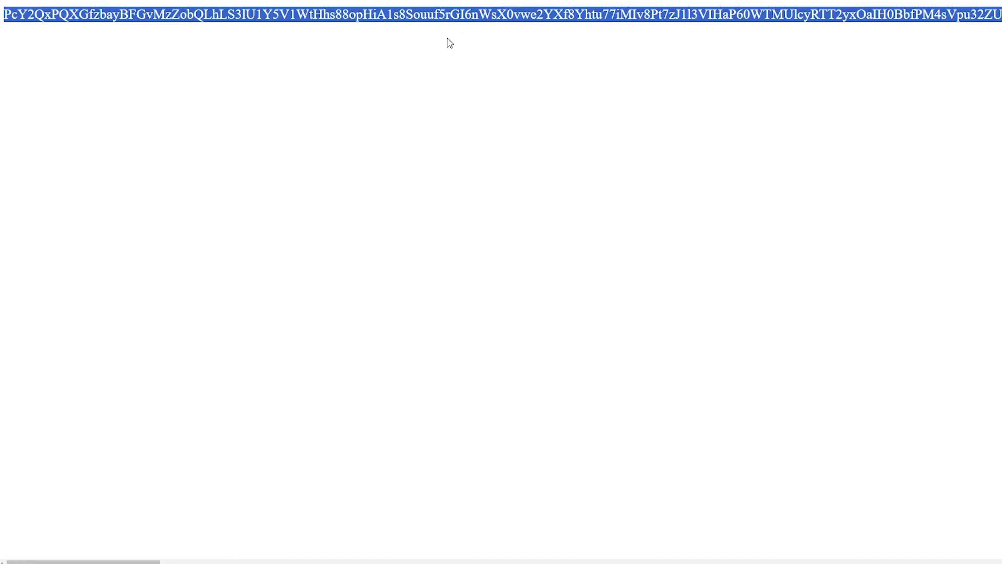
key(ctrl+v)
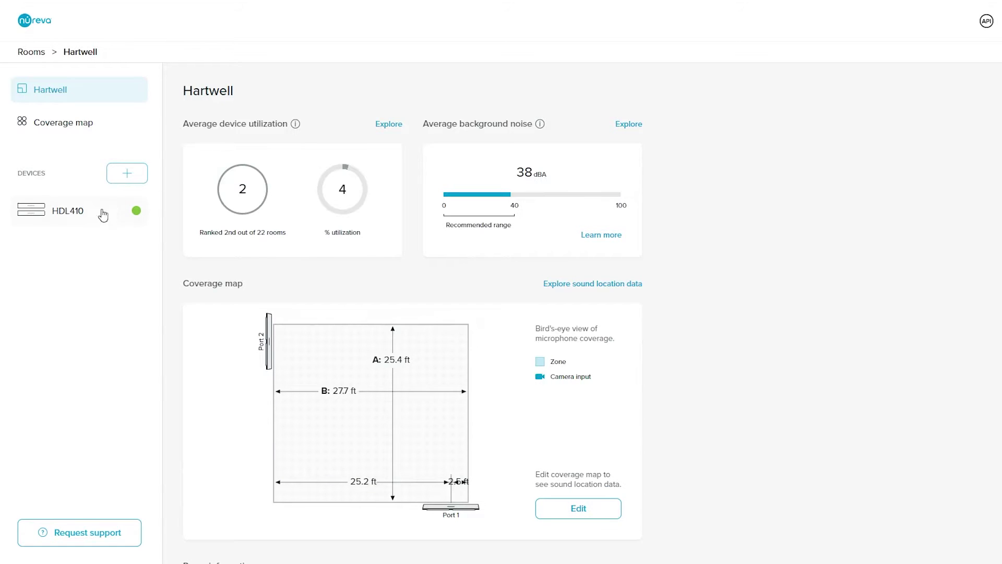
- Enable camera switching on the HDL410 and enter the CAM230 IP address 19.23.43
click(111, 211)
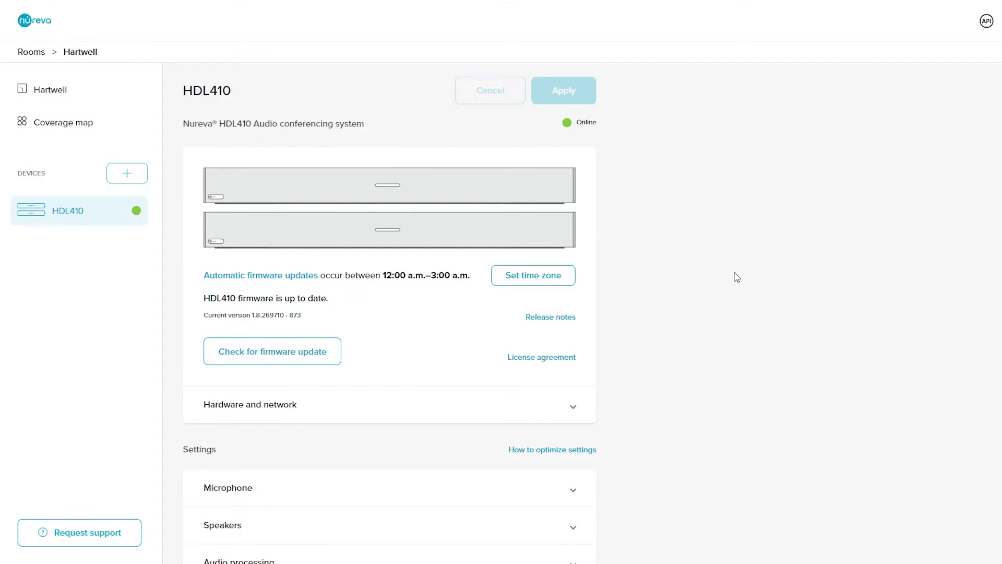
scroll(738, 277, down, 6)
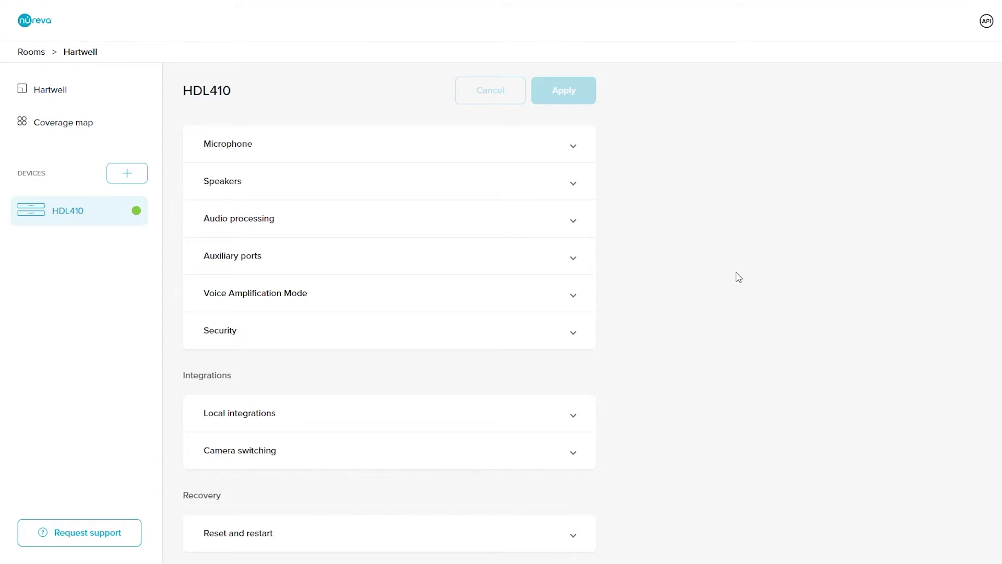
click(553, 460)
scroll(626, 428, down, 2)
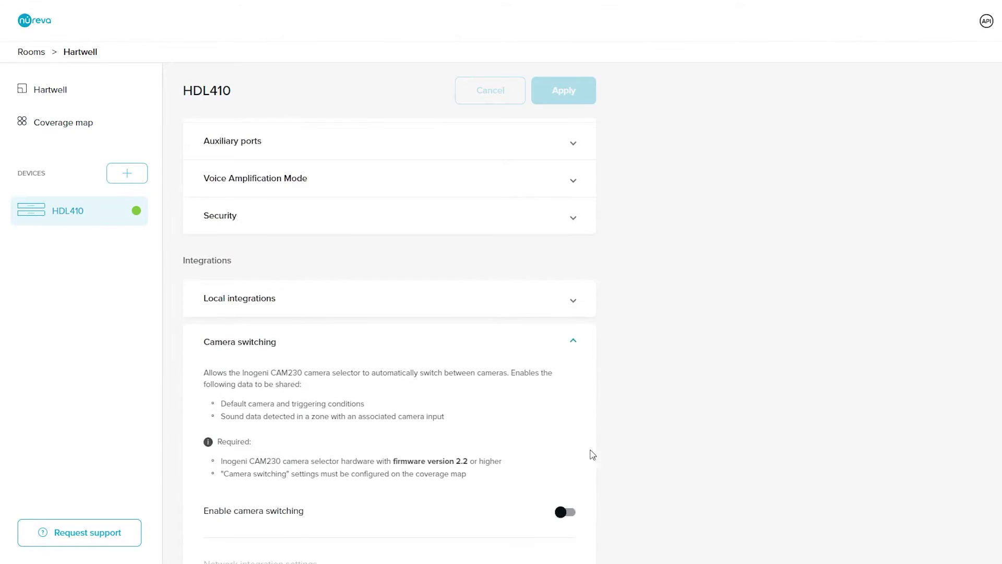
scroll(639, 443, down, 5)
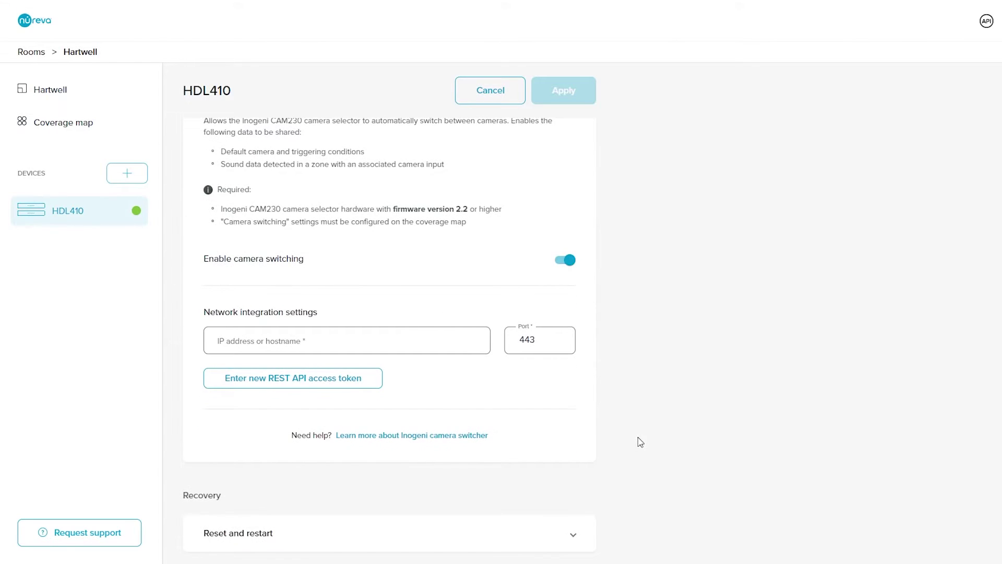
click(329, 346)
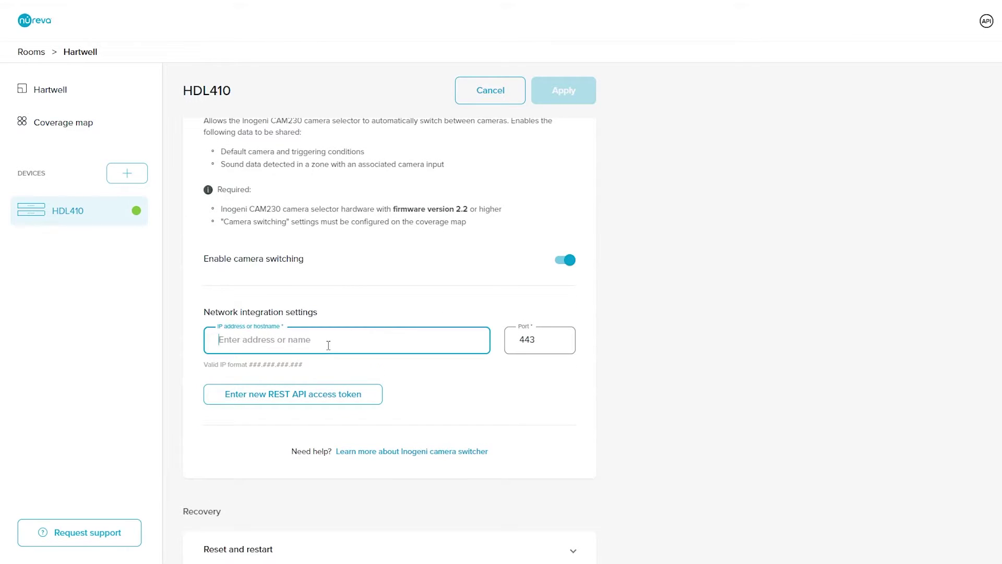
text(19.23.43)
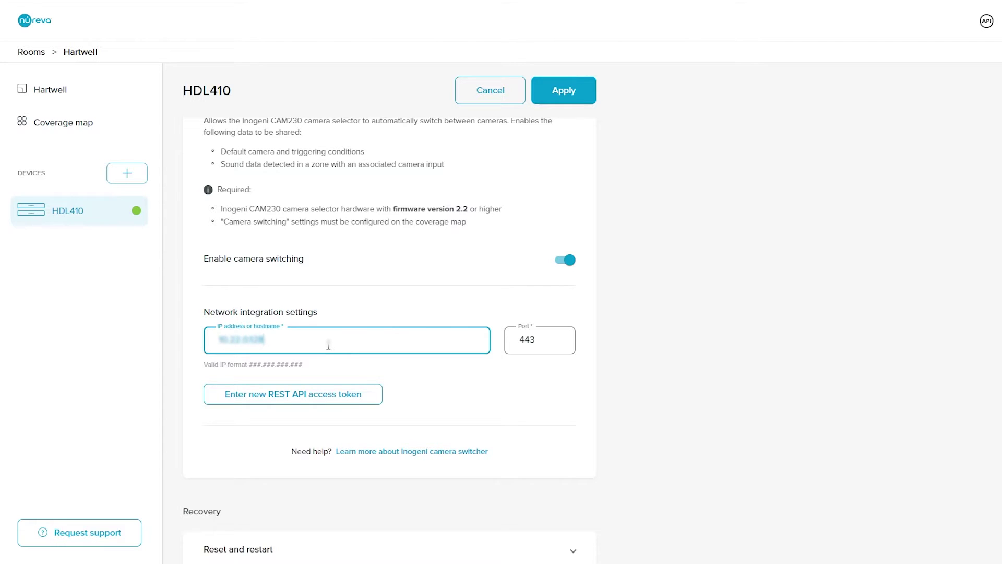
- Paste the copied token into the REST API access token field, apply, and go to Coverage map
key(alt+Tab)
key(ctrl+a)
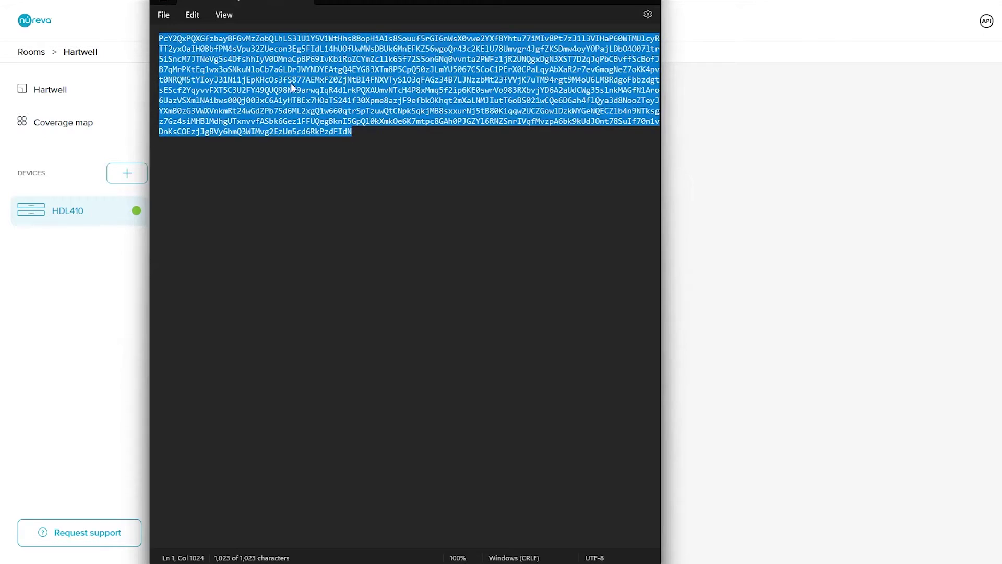
click(745, 224)
click(275, 384)
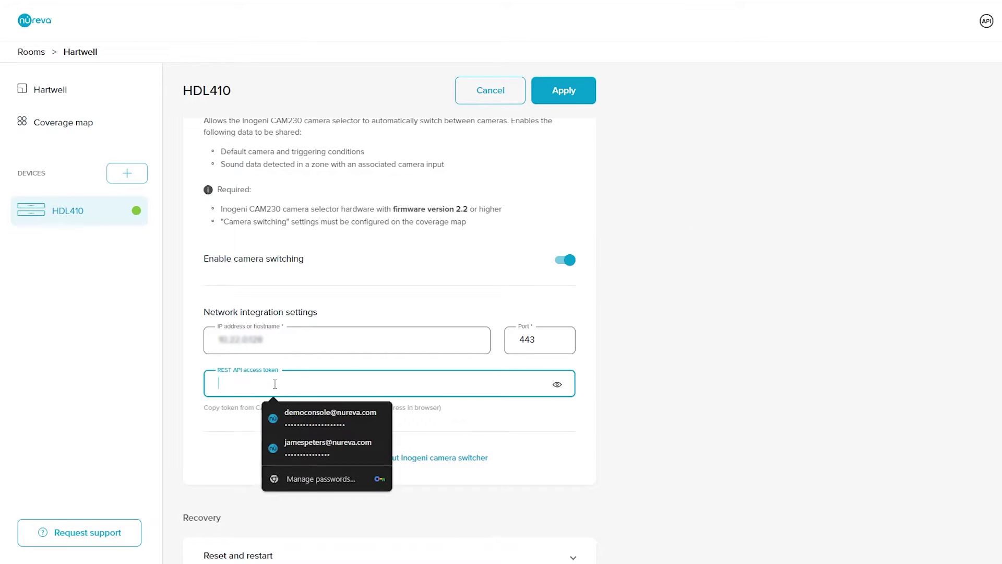
click(565, 91)
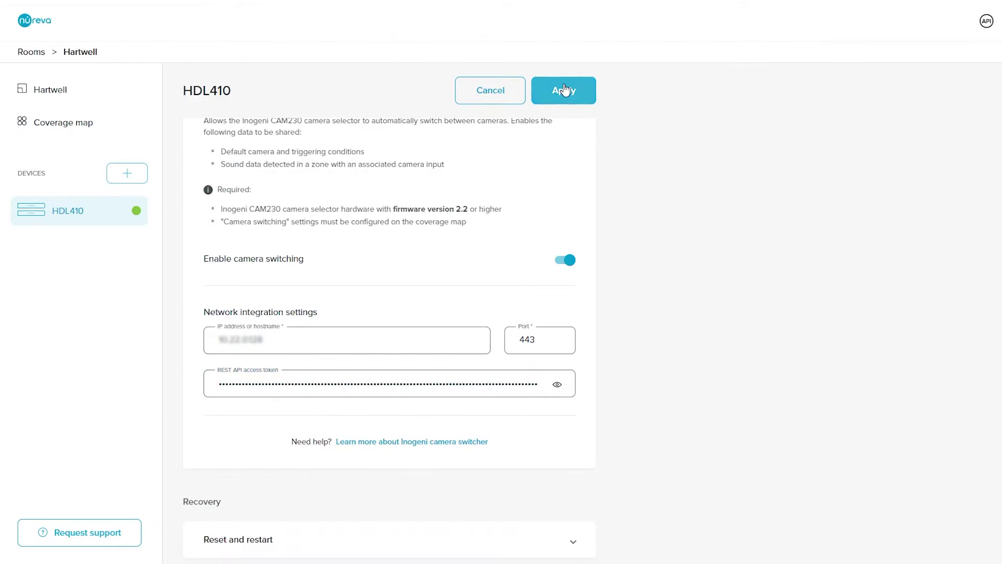
click(83, 125)
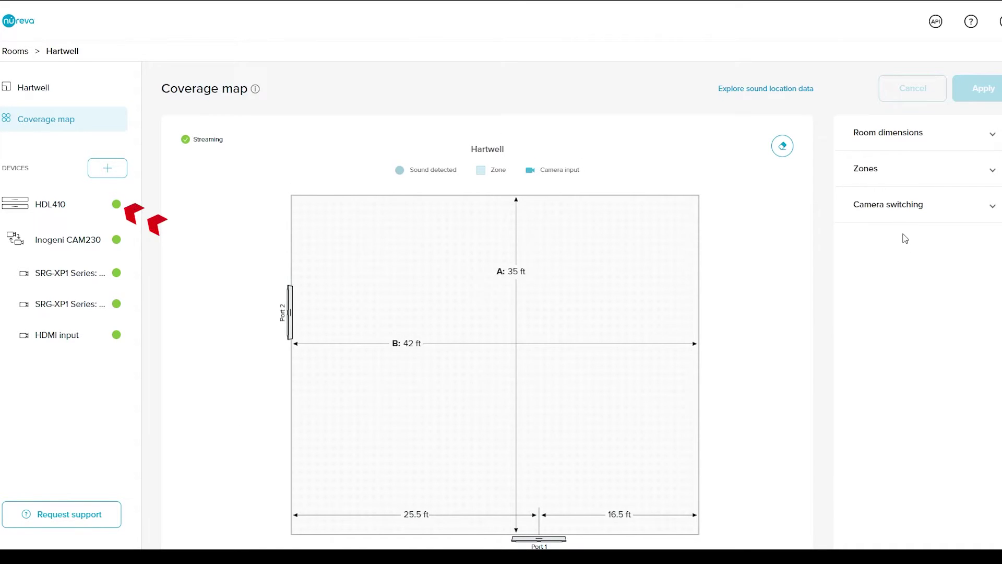
click(880, 151)
scroll(864, 349, down, 1)
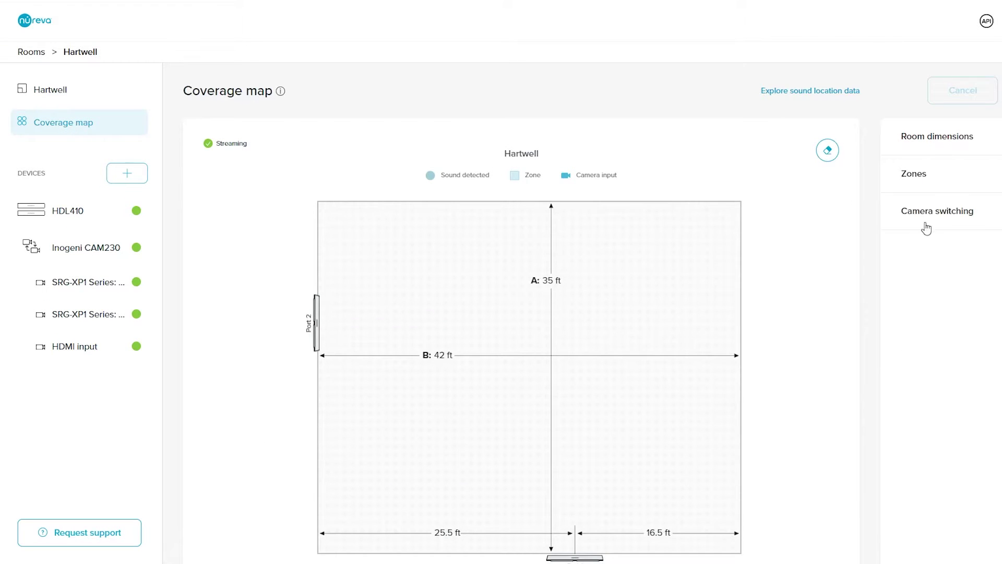
click(942, 136)
scroll(920, 360, down, 1)
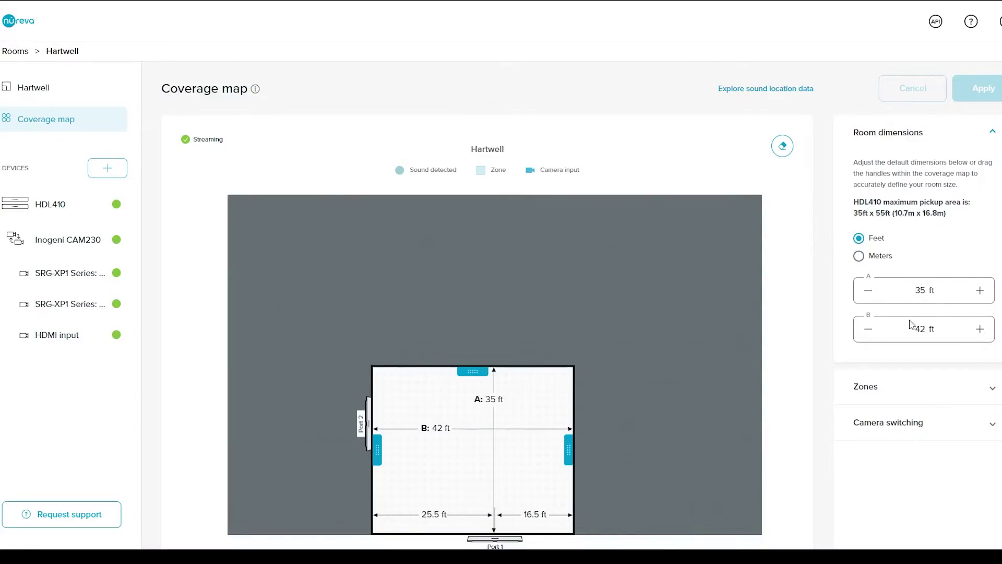
scroll(887, 337, down, 1)
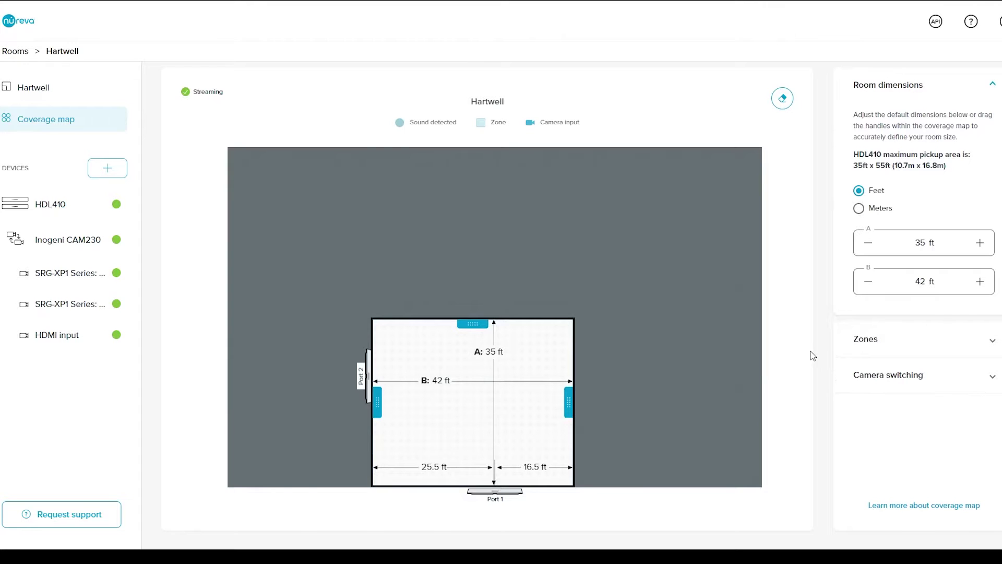
click(983, 87)
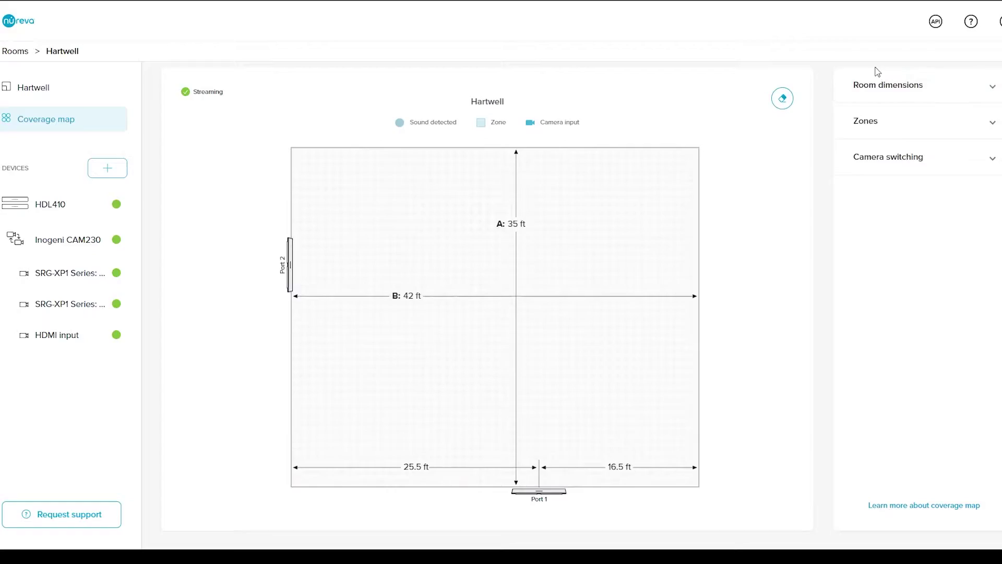
- Create a first zone in the room's bottom-left corner and rename it Presenter
click(901, 133)
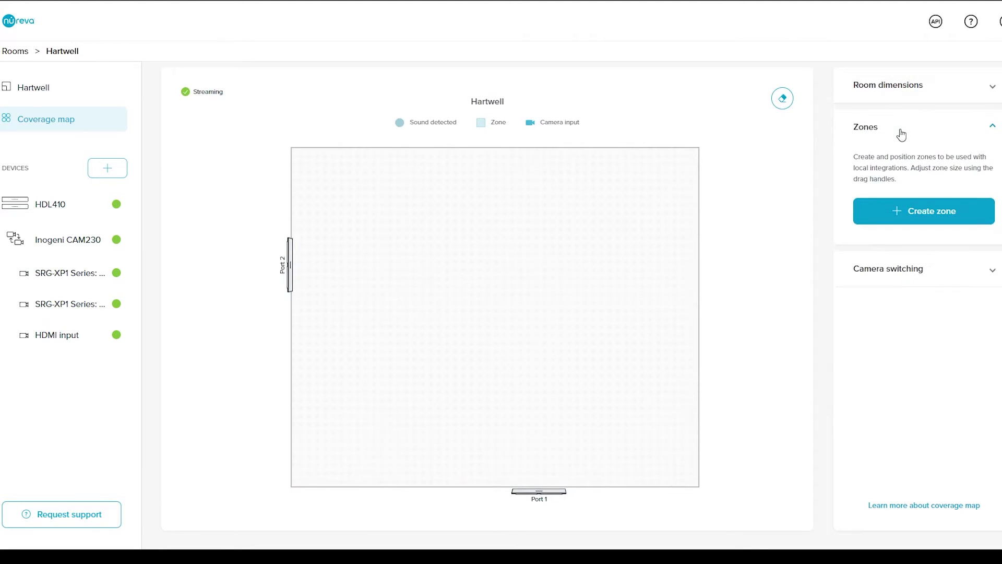
click(957, 216)
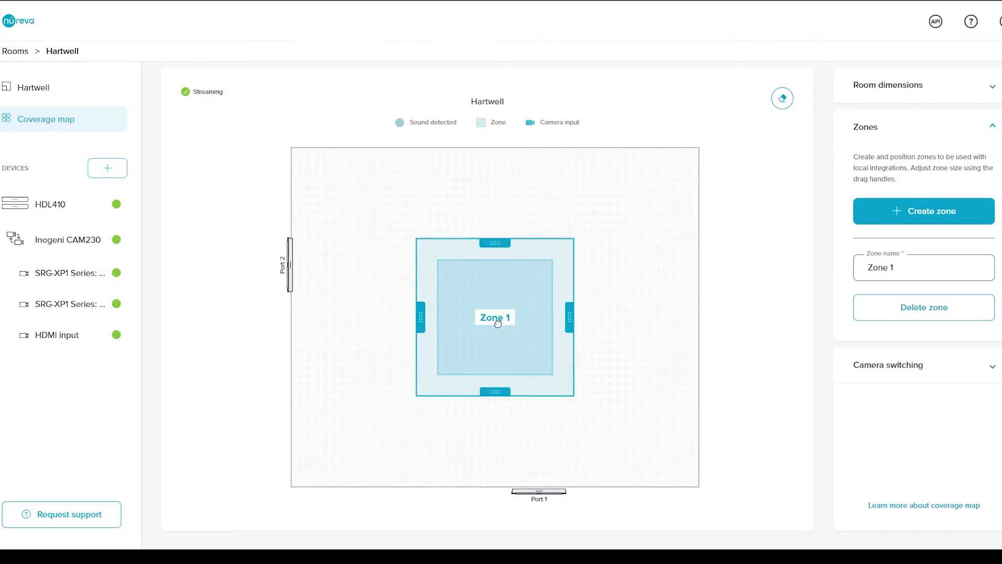
drag(498, 323, 373, 413)
drag(380, 334, 385, 407)
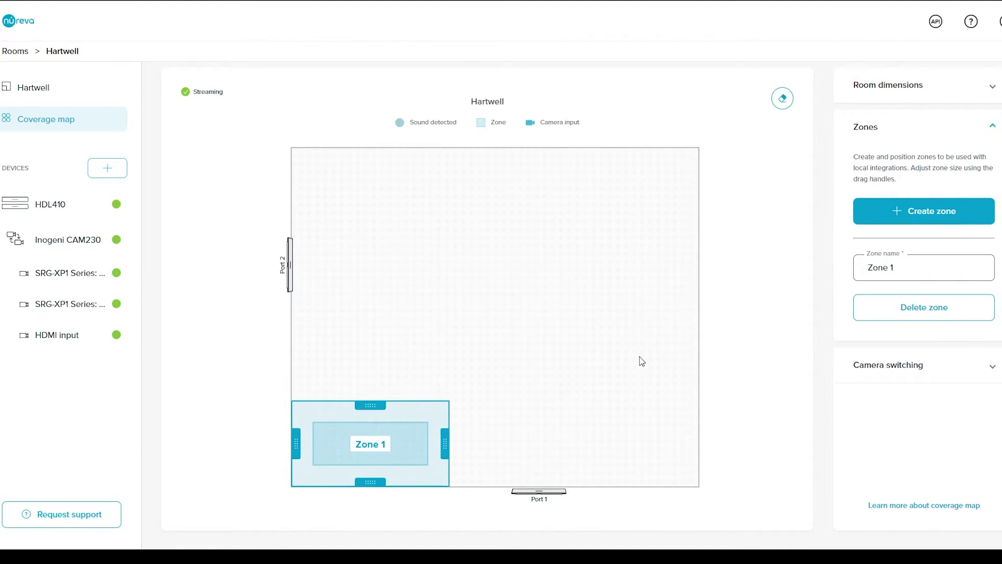
click(928, 272)
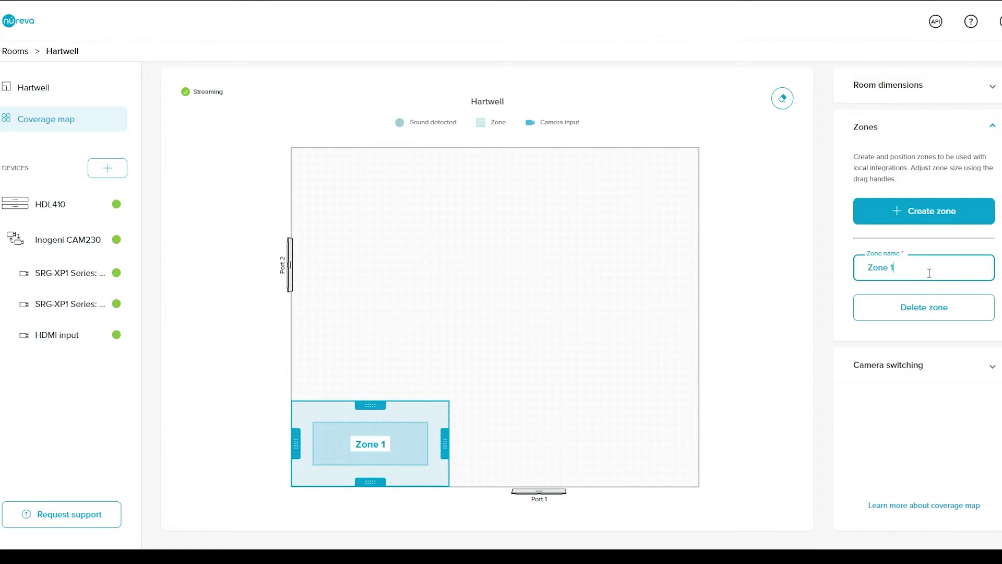
key(BackSpace)
key(BackSpace)
key(BackSpace)
key(BackSpace)
key(BackSpace)
key(BackSpace)
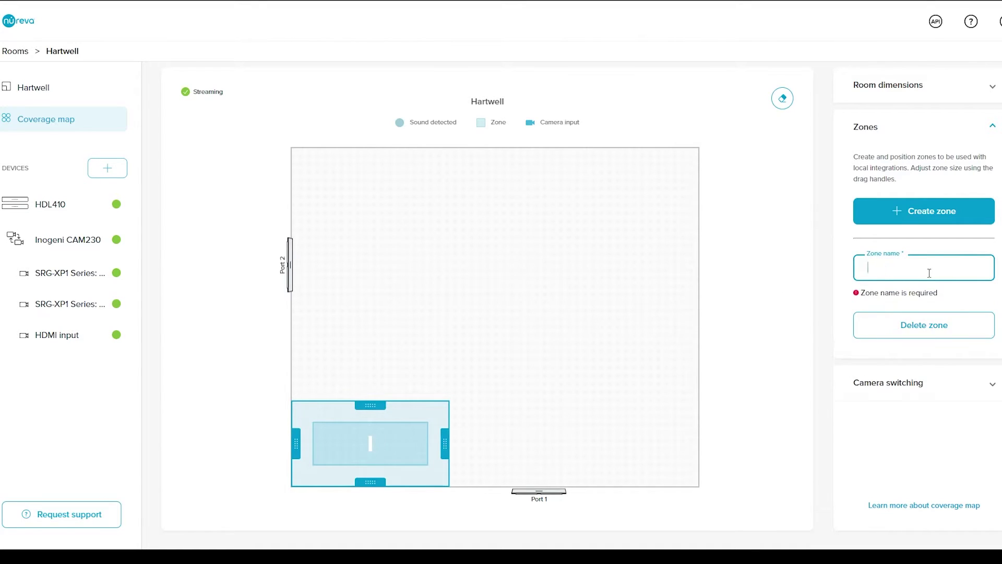
text(Presenter)
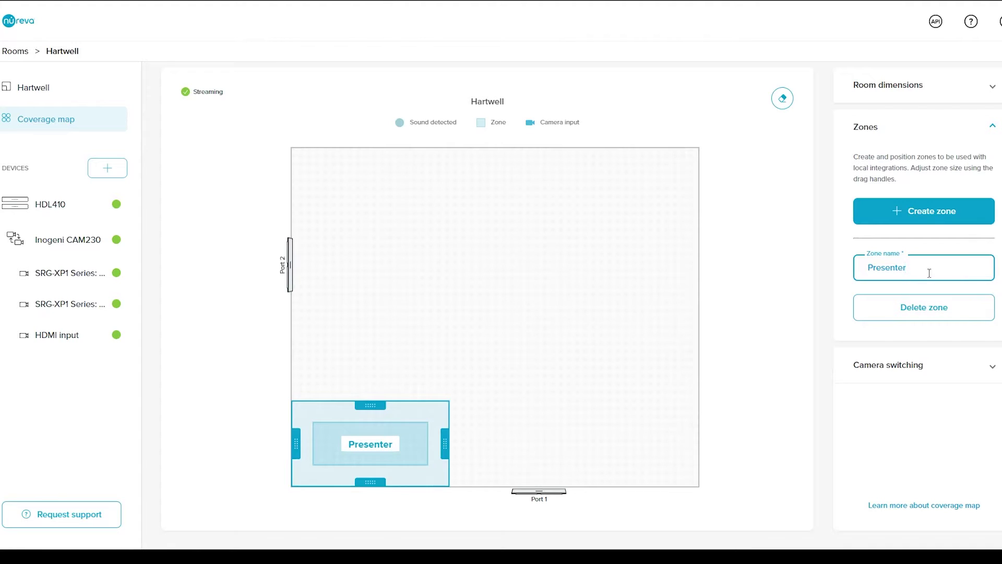
- Add Zone 2 on the room's left side and Zone 3 on the right side
click(923, 210)
drag(487, 321, 373, 302)
click(942, 214)
drag(491, 330, 559, 415)
drag(557, 329, 558, 252)
click(677, 245)
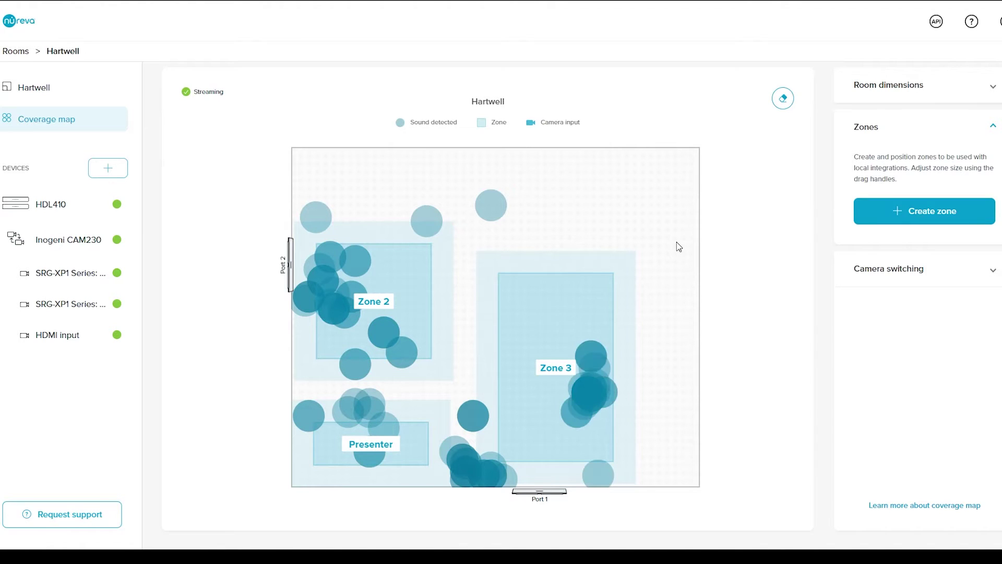
- Extend the Presenter zone upward, widen Zone 3 leftward, and apply the zone changes
drag(371, 399, 371, 387)
click(484, 377)
drag(484, 377, 466, 377)
click(782, 221)
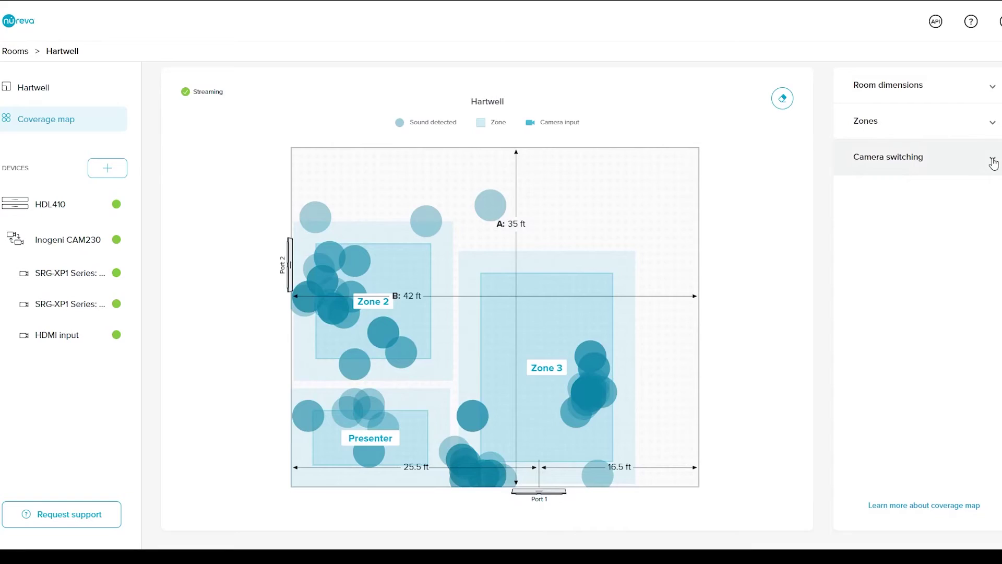
- Assign Zone 2 to camera 1, Zone 3 to camera 2, and Presenter to camera 3
click(993, 163)
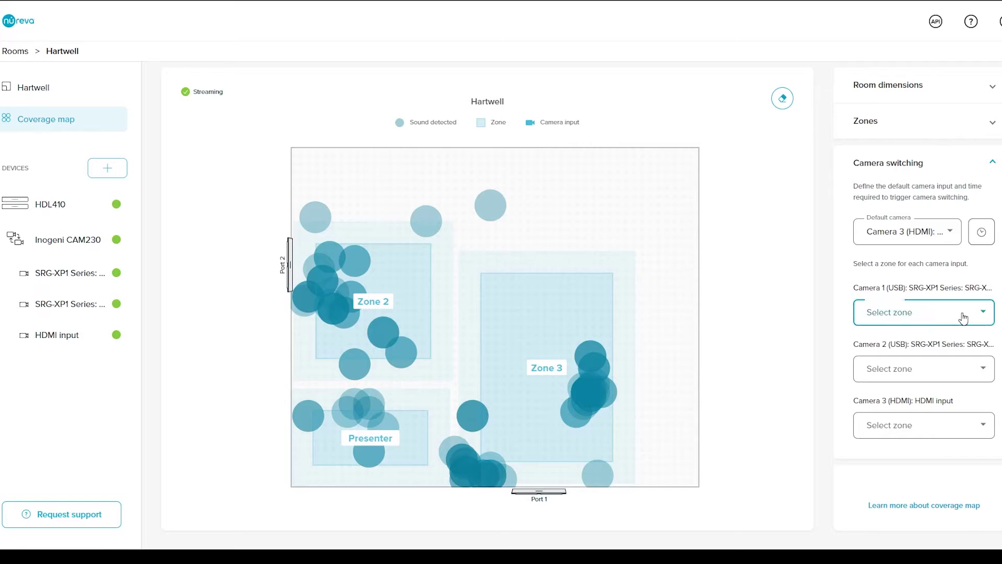
click(964, 315)
click(901, 362)
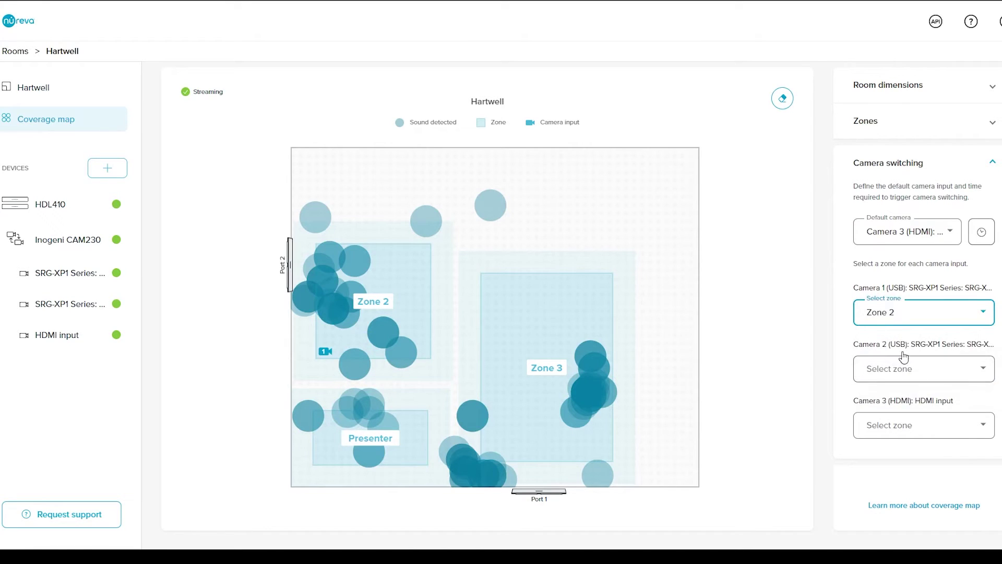
click(972, 370)
click(904, 421)
click(899, 426)
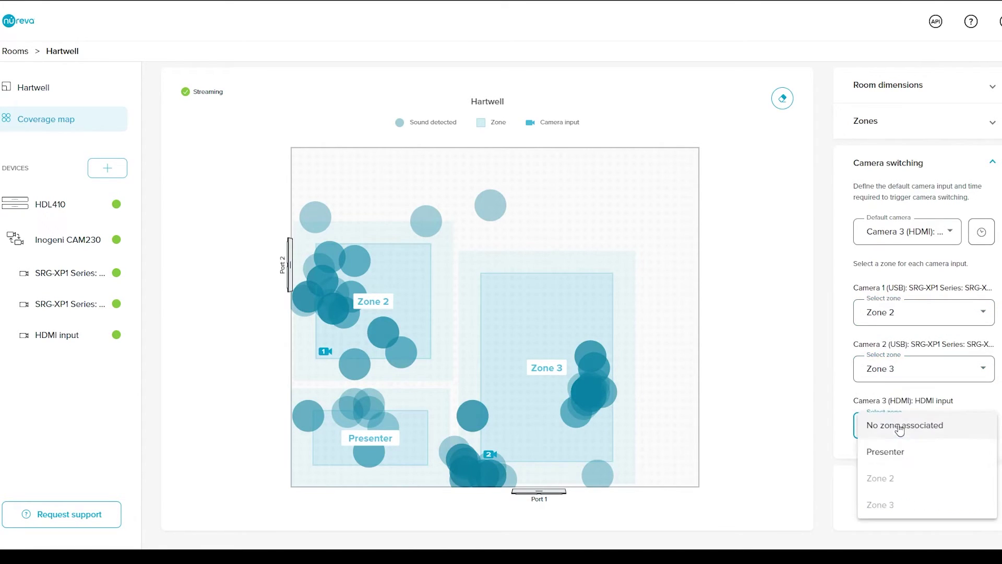
click(899, 459)
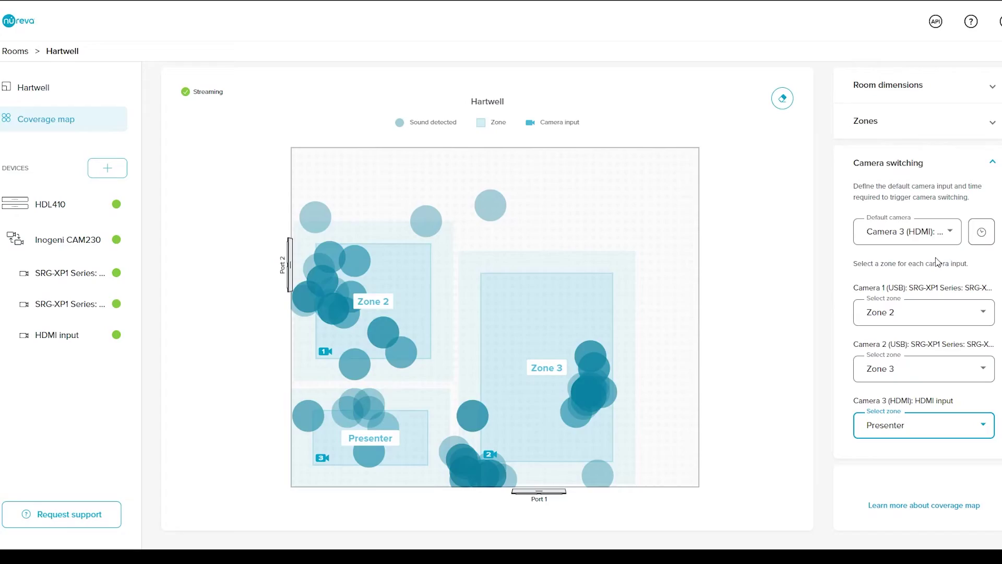
- Adjust the minimum sound duration and no-sound timeout sliders in the time-to-trigger settings
click(983, 234)
mouse_move(844, 321)
mouse_down()
mouse_move(887, 321)
mouse_move(844, 320)
mouse_up()
click(845, 368)
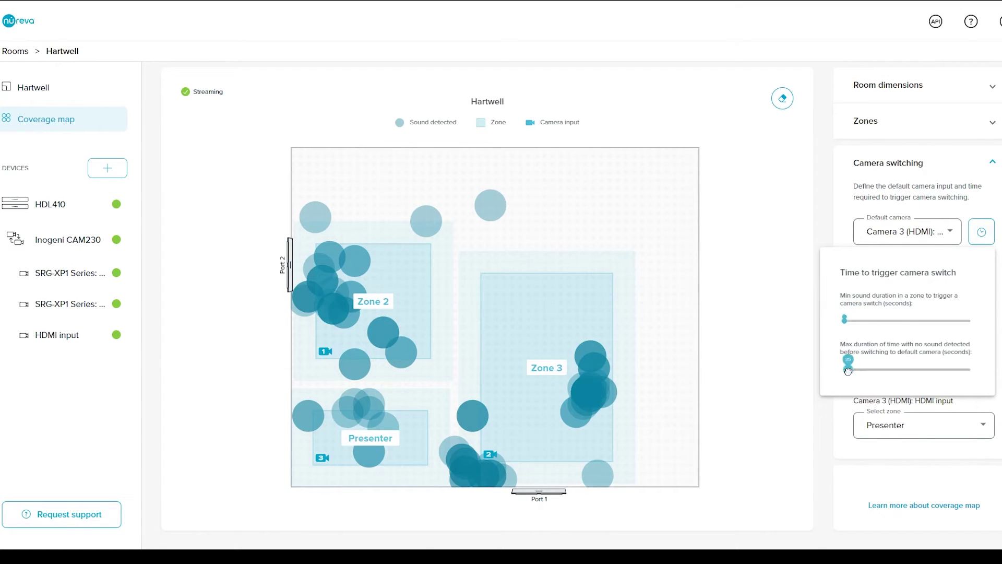